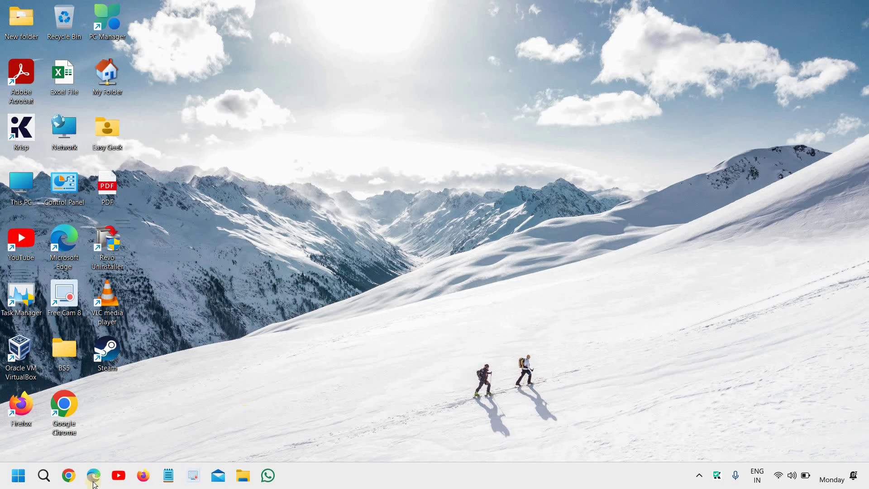
# Open Settings from the Win+X menu and go to Apps > Installed apps (80 apps by size)
pyautogui.rightClick(18, 477)
pyautogui.click(86, 354)
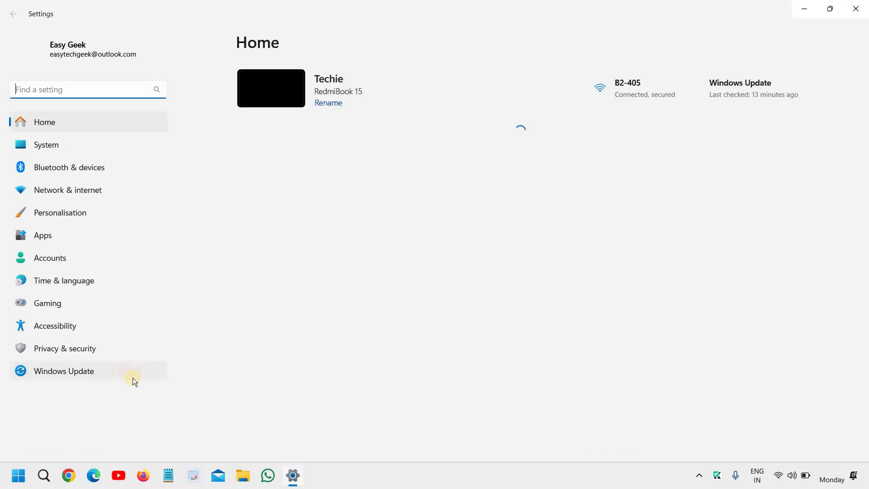
pyautogui.moveTo(611, 272)
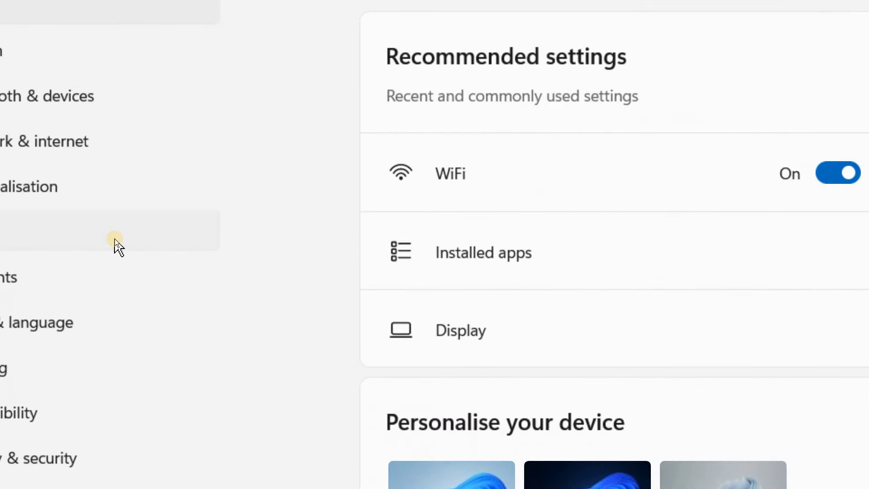
pyautogui.click(115, 239)
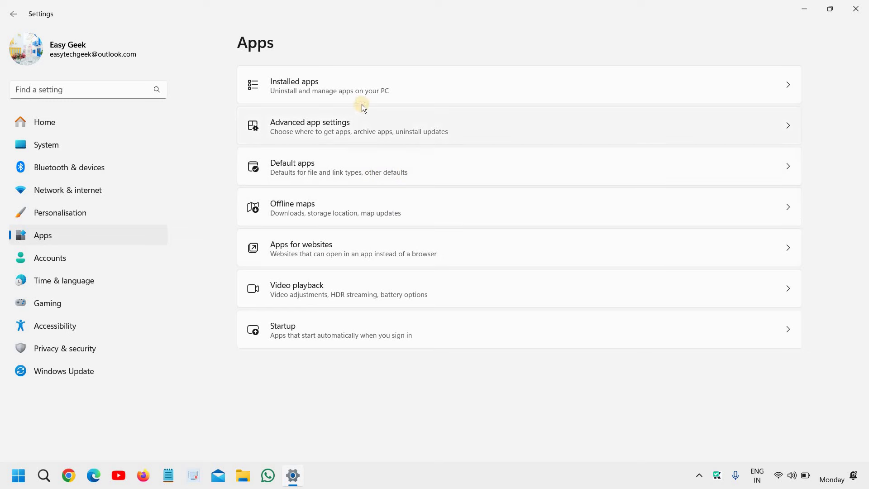
pyautogui.click(353, 93)
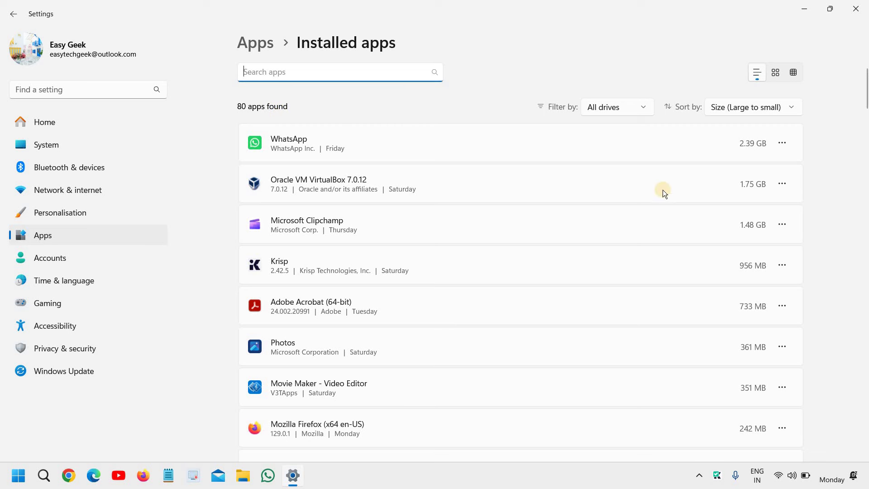
# In WhatsApp's Advanced options, change 'Let this app run in background' from Power optimised to Never
pyautogui.click(783, 143)
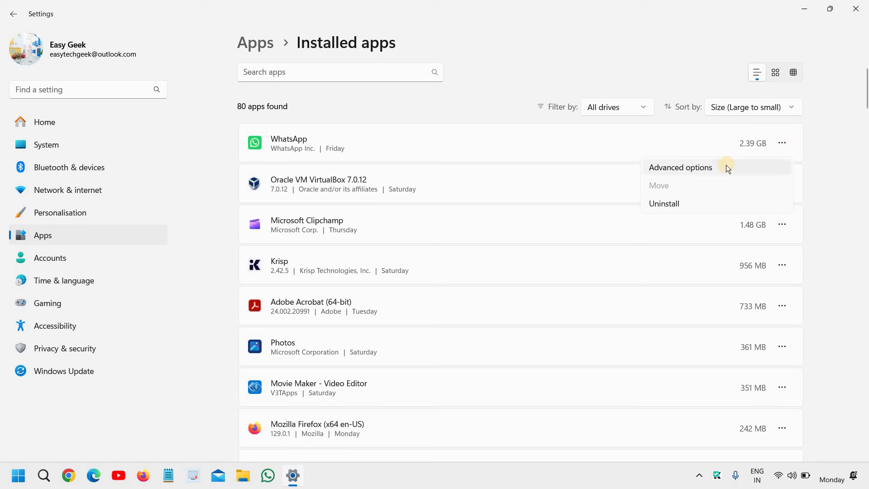
pyautogui.click(725, 166)
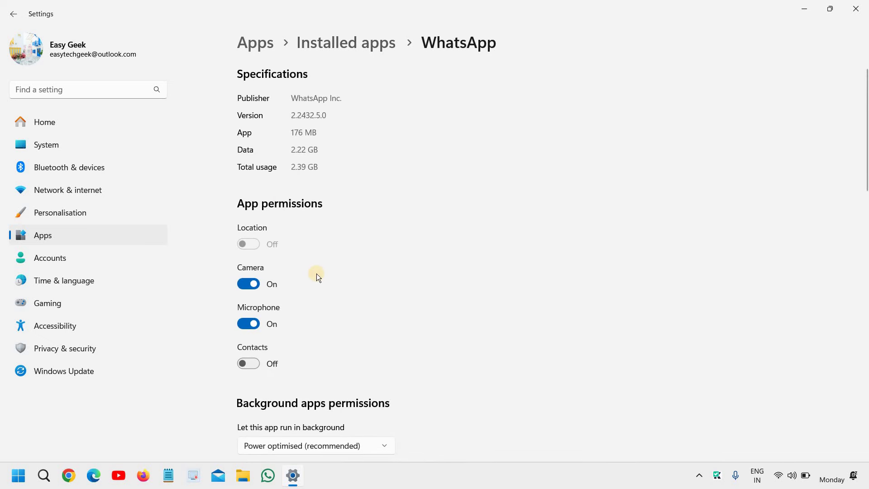
pyautogui.scroll(-3, 318, 272)
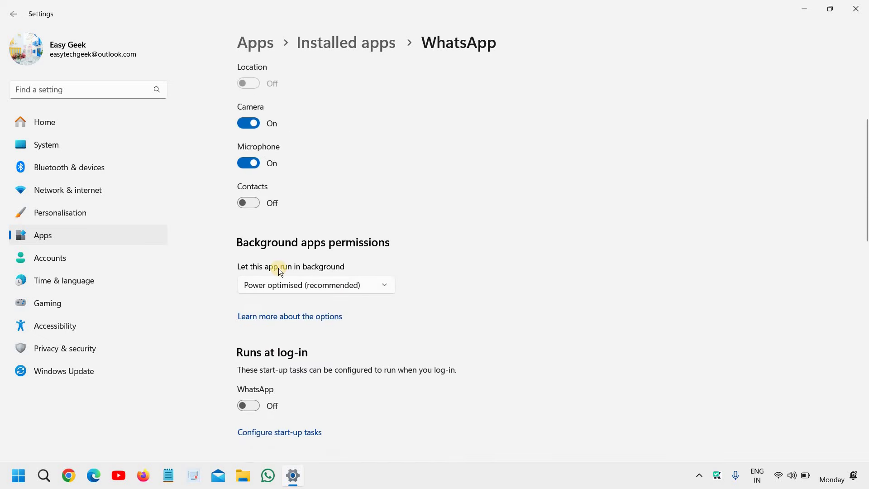
pyautogui.click(356, 288)
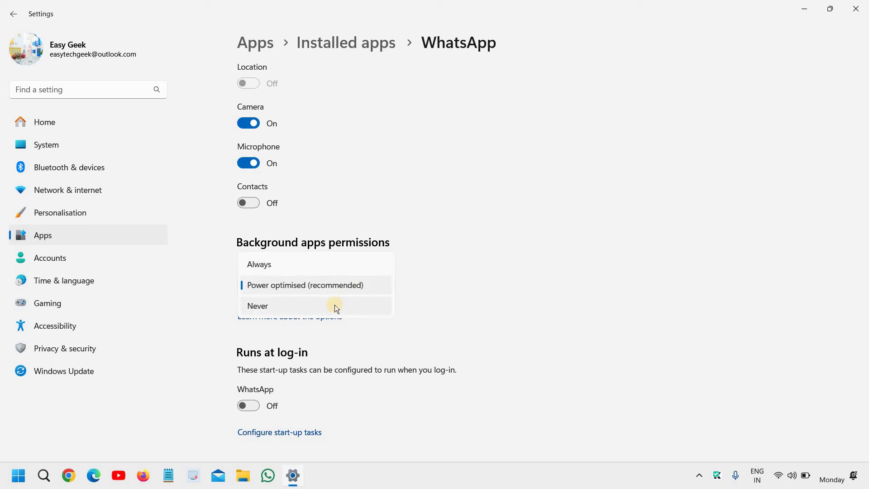
pyautogui.click(354, 289)
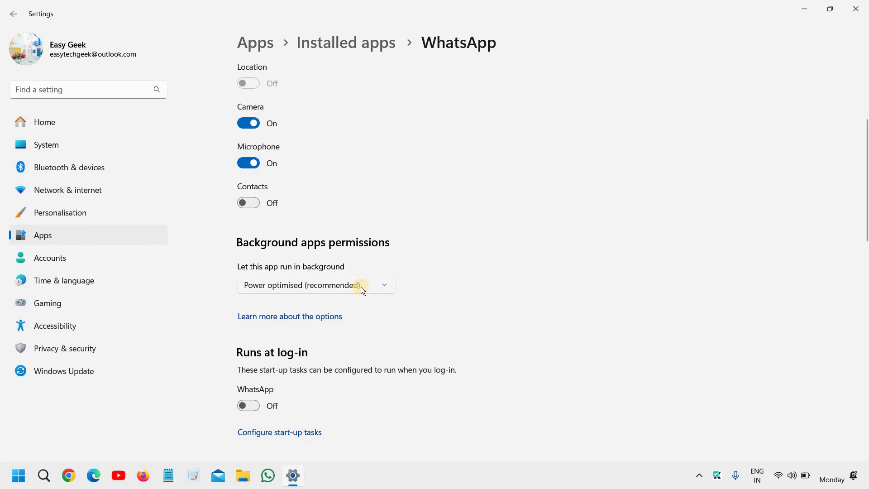
pyautogui.click(359, 287)
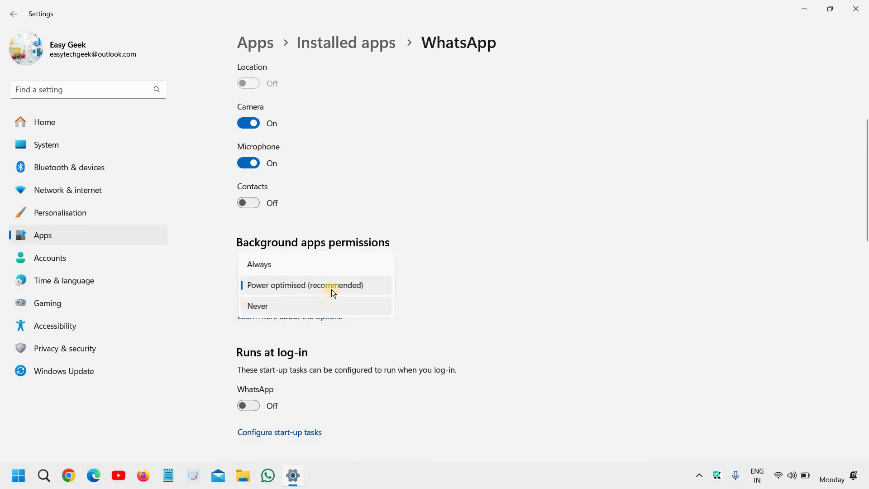
pyautogui.click(332, 286)
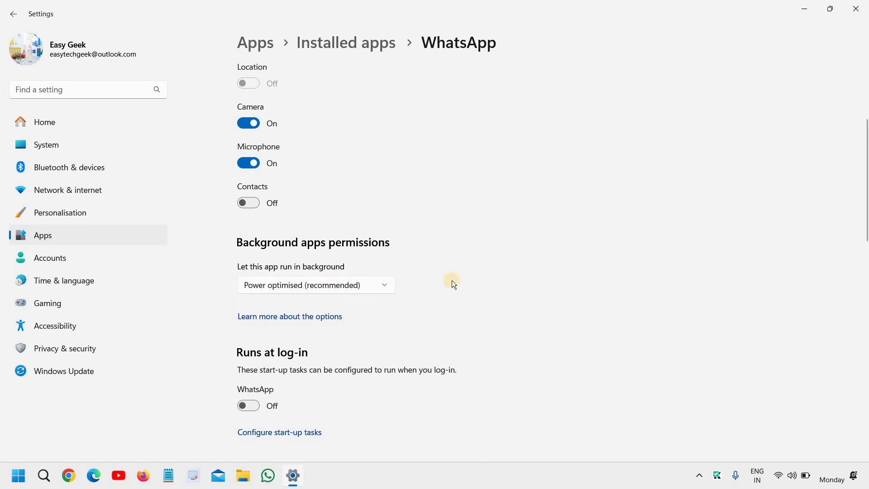
pyautogui.click(367, 288)
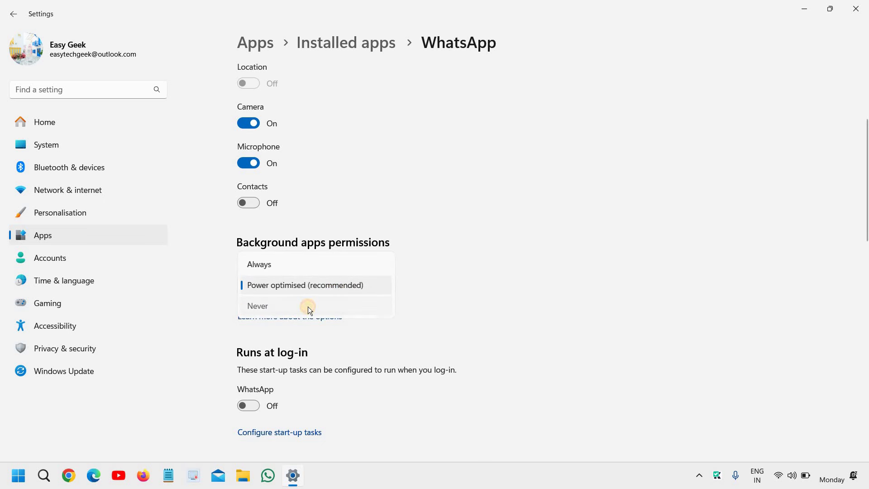
pyautogui.click(309, 307)
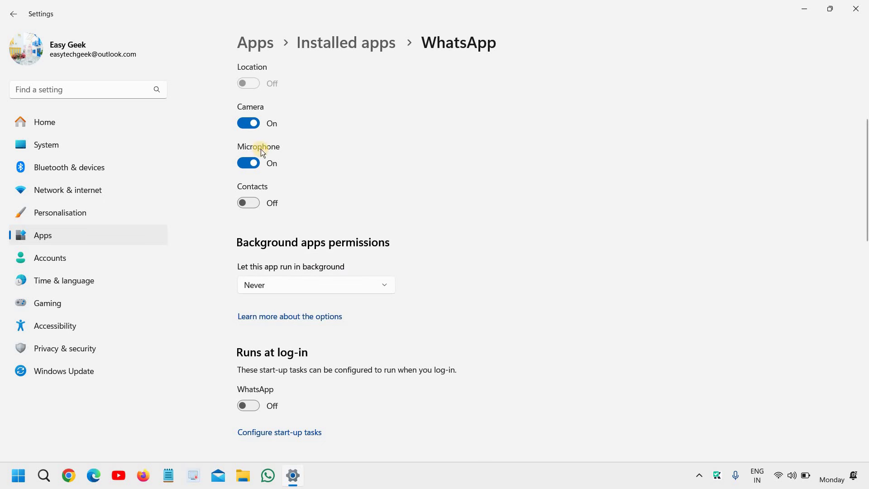
pyautogui.scroll(3, 261, 149)
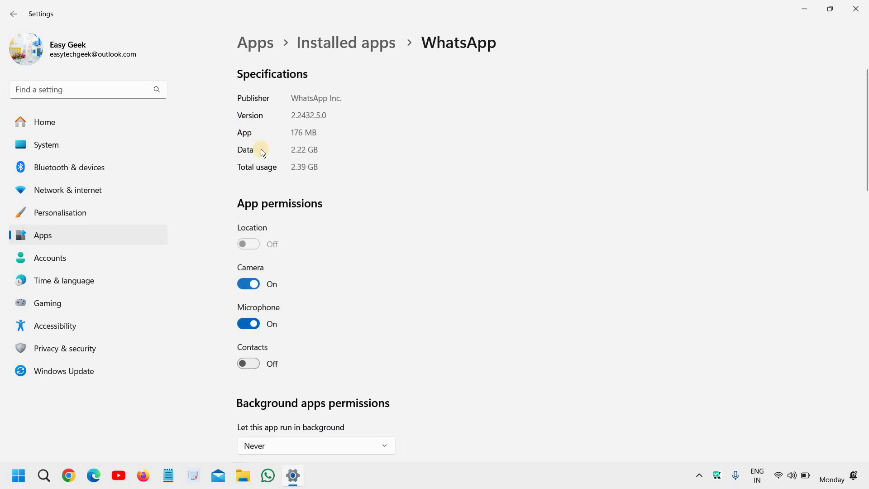
pyautogui.click(11, 15)
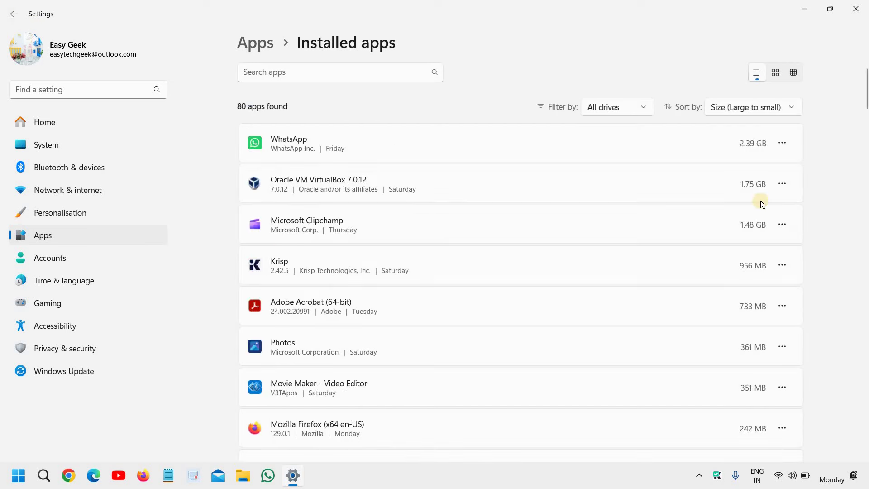
pyautogui.click(783, 184)
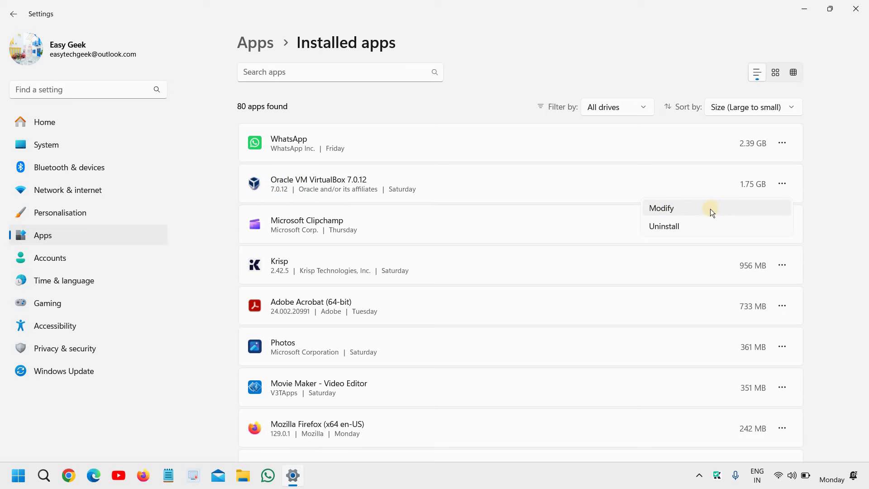
pyautogui.click(833, 206)
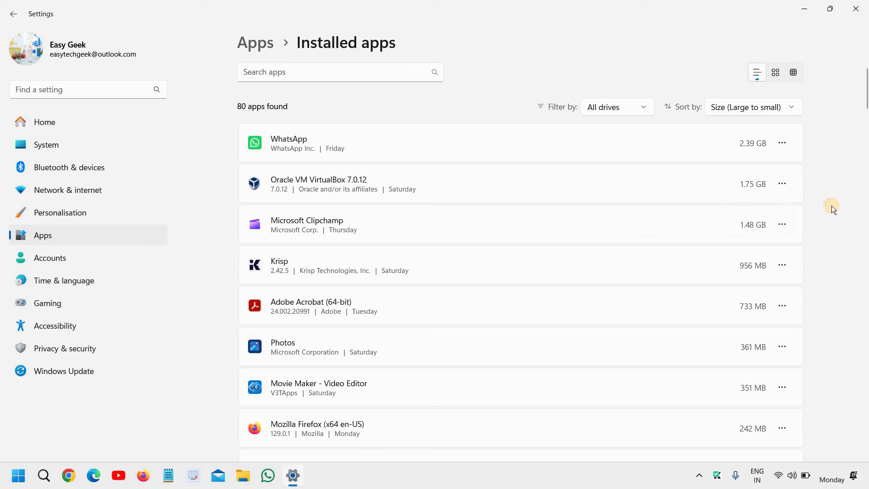
pyautogui.click(781, 223)
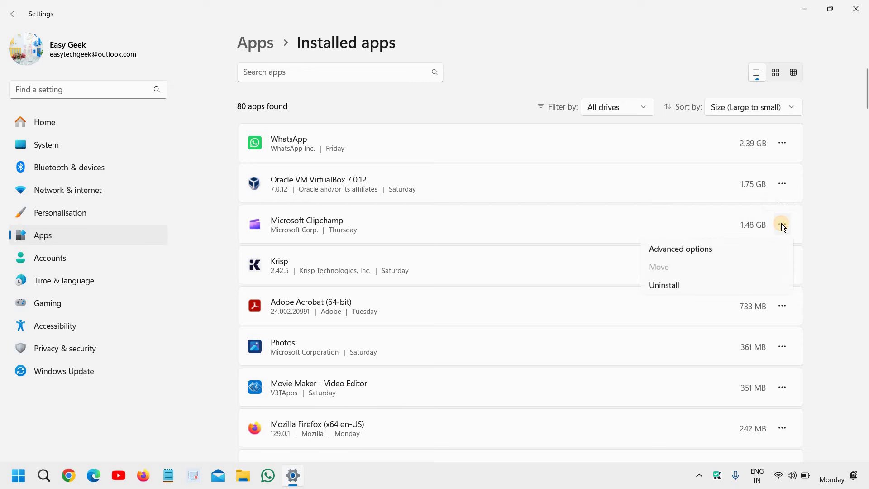
pyautogui.click(697, 248)
pyautogui.scroll(-2, 368, 297)
pyautogui.click(362, 297)
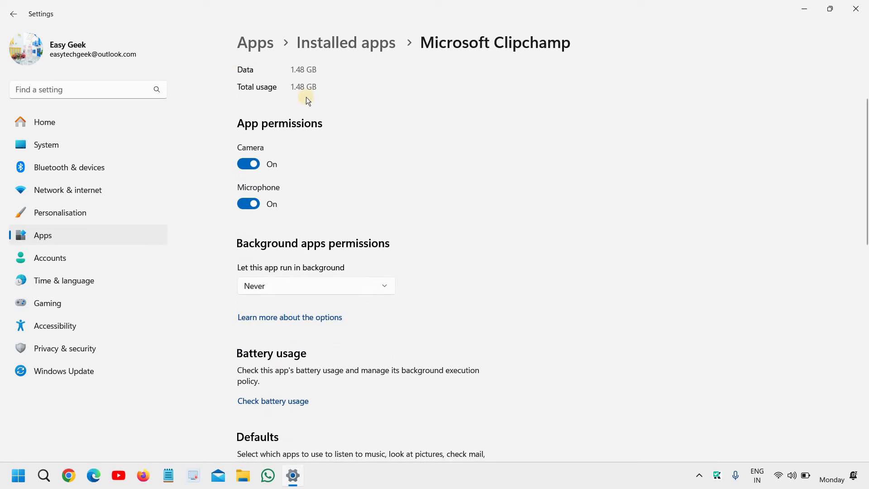
pyautogui.click(15, 15)
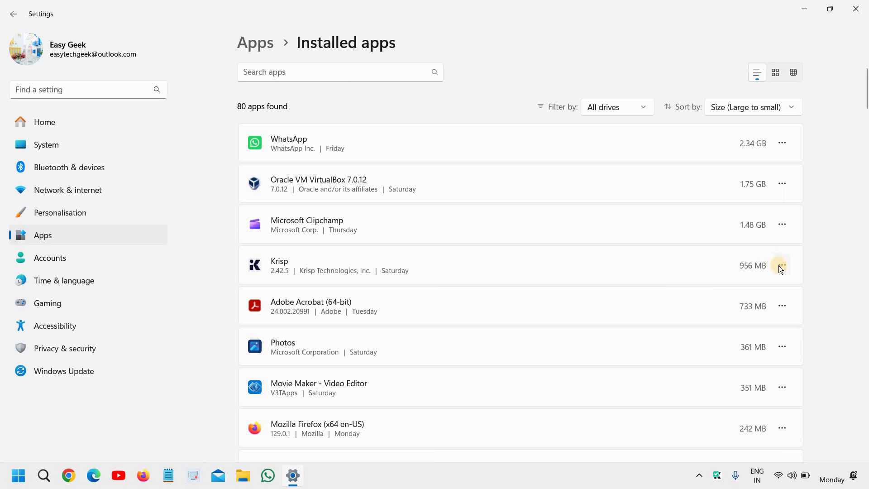
pyautogui.click(783, 304)
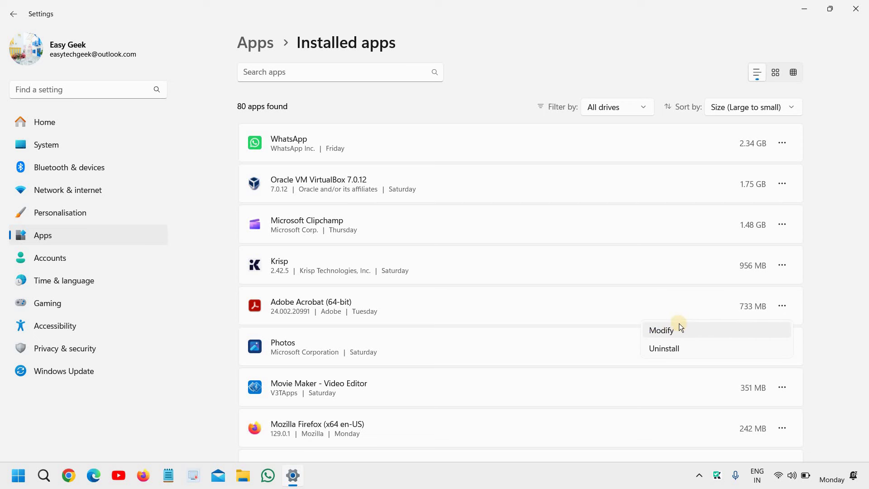
pyautogui.click(804, 329)
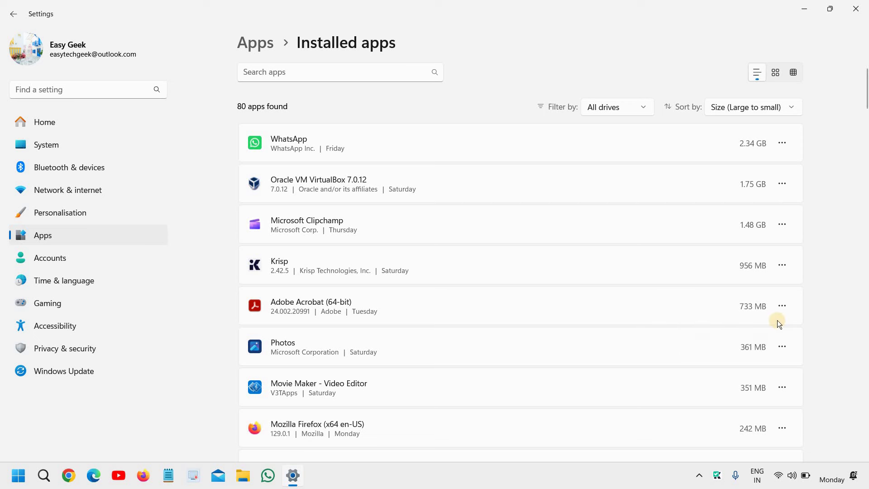
pyautogui.click(782, 346)
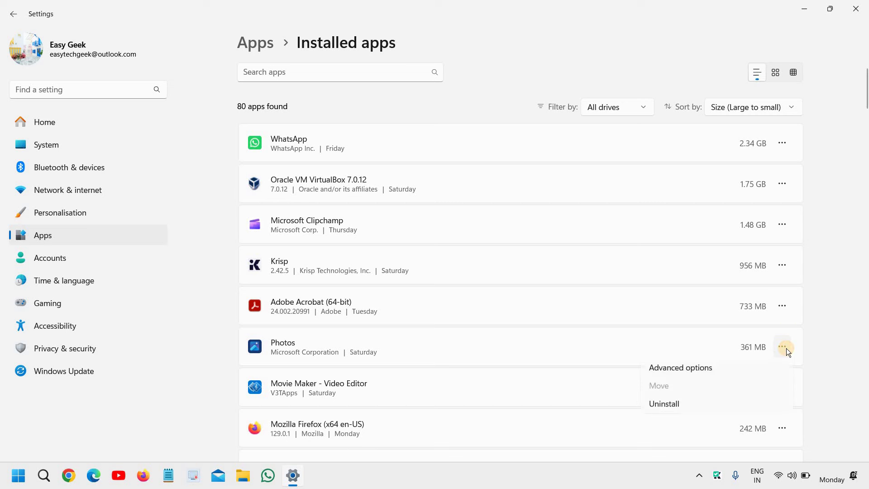
pyautogui.click(700, 370)
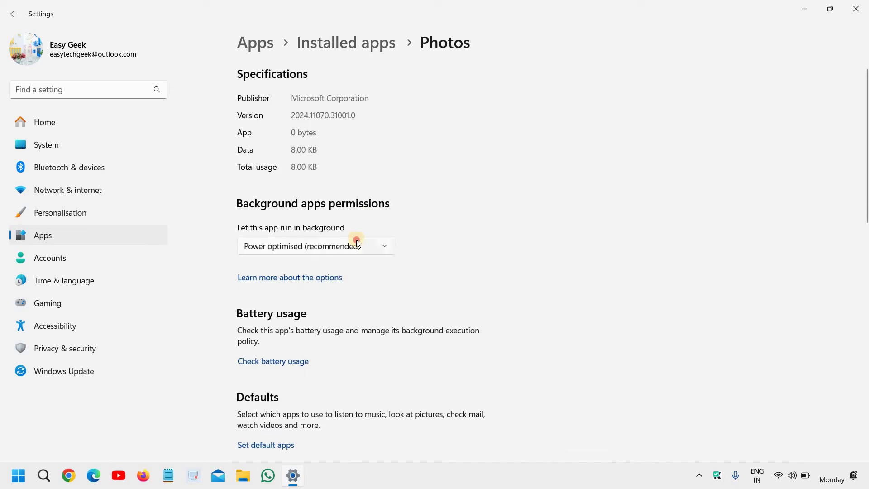
pyautogui.click(356, 240)
pyautogui.click(13, 14)
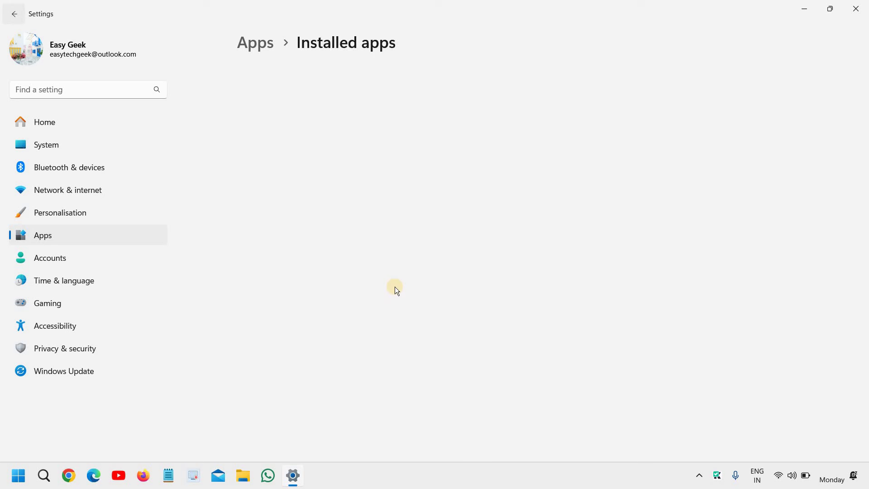
pyautogui.scroll(-5, 710, 332)
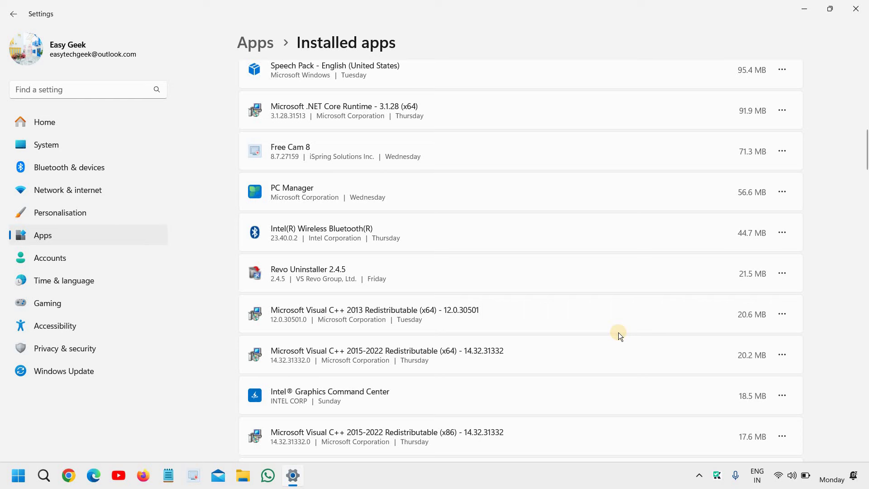
# Close the Settings window with its title-bar X, returning to the desktop
pyautogui.click(855, 9)
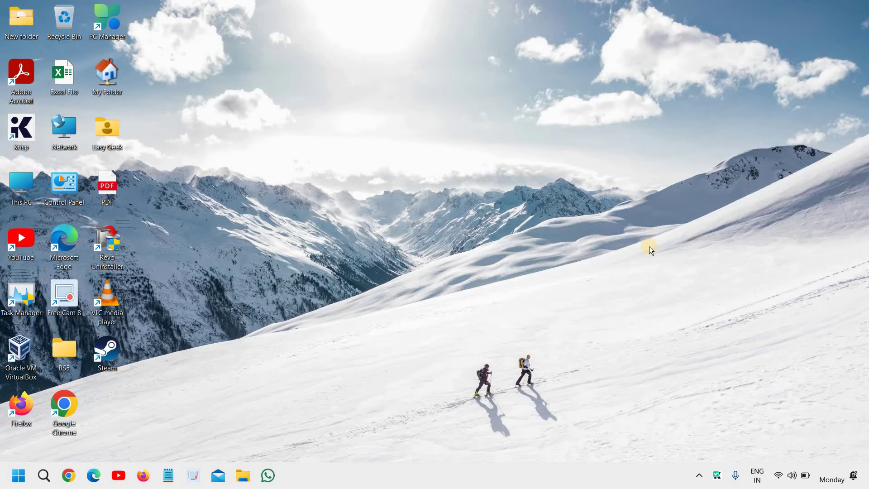